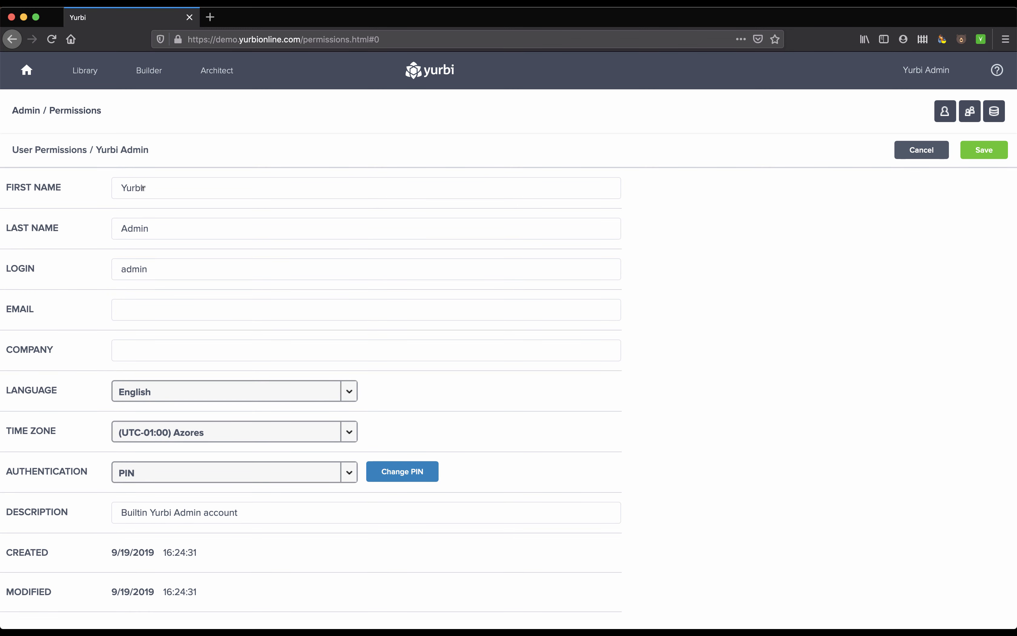
Step: Review the login field and the available authentication types in the built-in admin account's user permissions
click(122, 269)
double_click(122, 269)
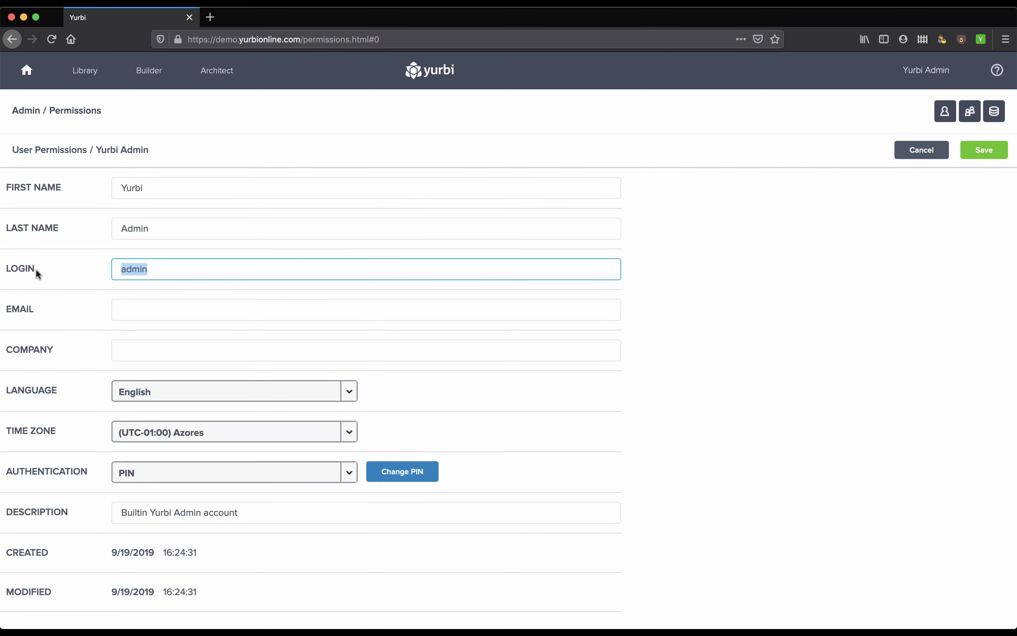
click(162, 460)
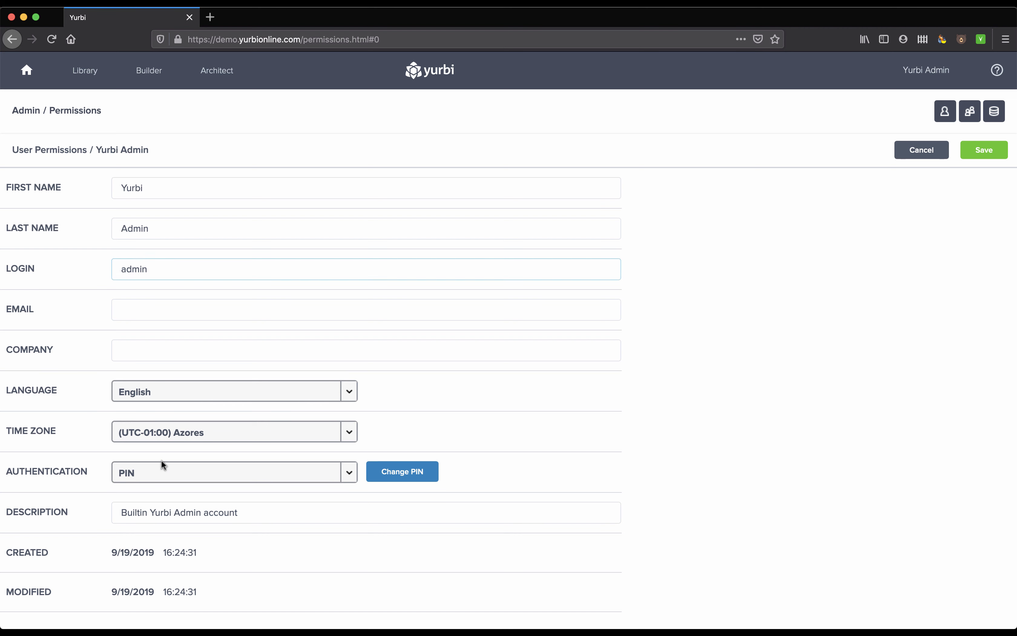
click(195, 471)
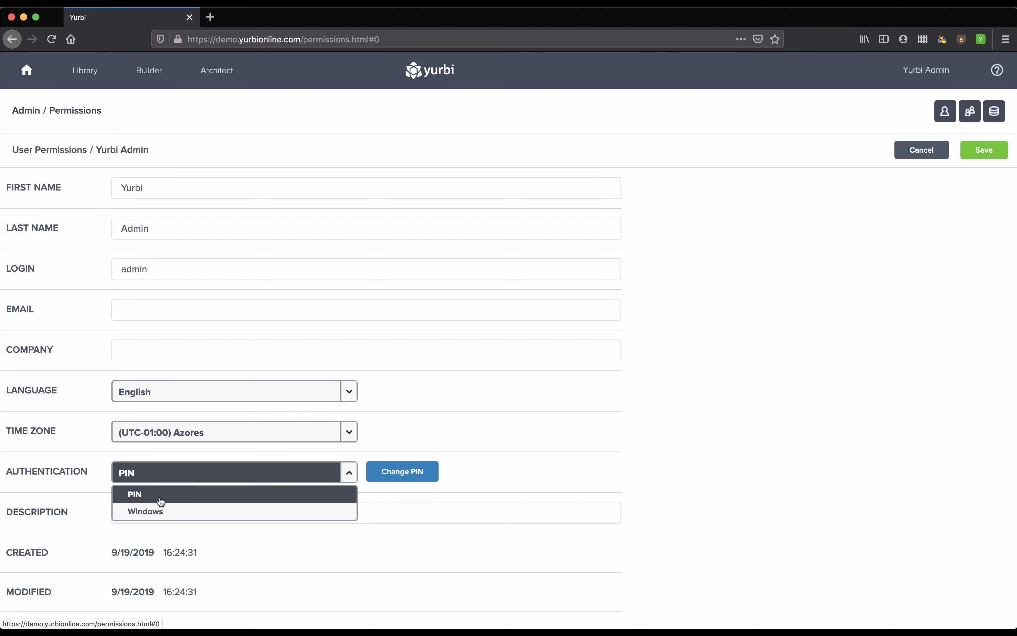
click(348, 474)
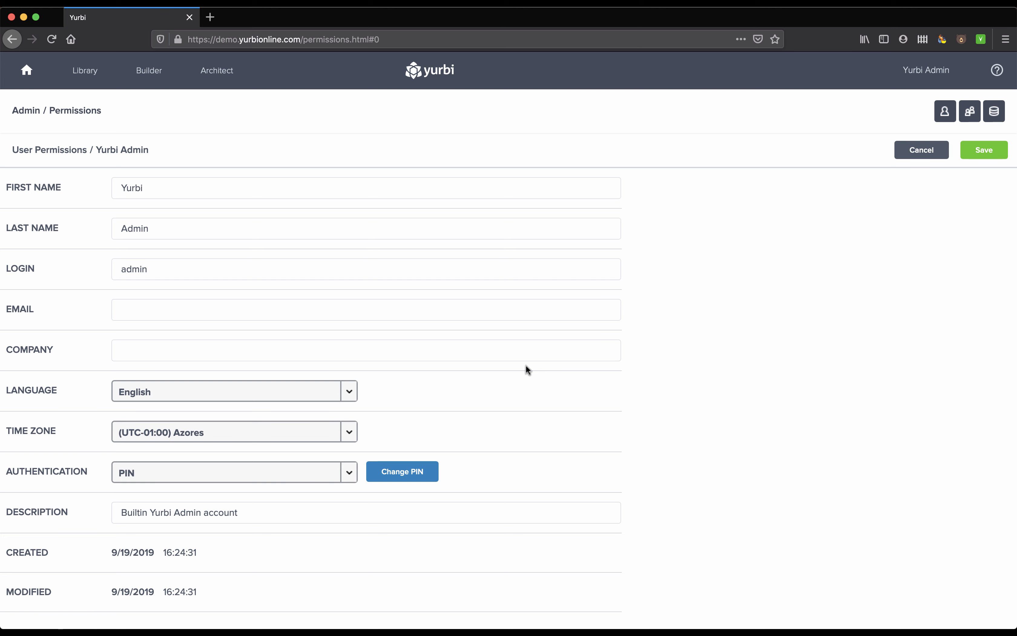
Step: Expand the admin account's app assignments and review the available Builder, Agent and Architect roles for each app
scroll(628, 414, down, 2)
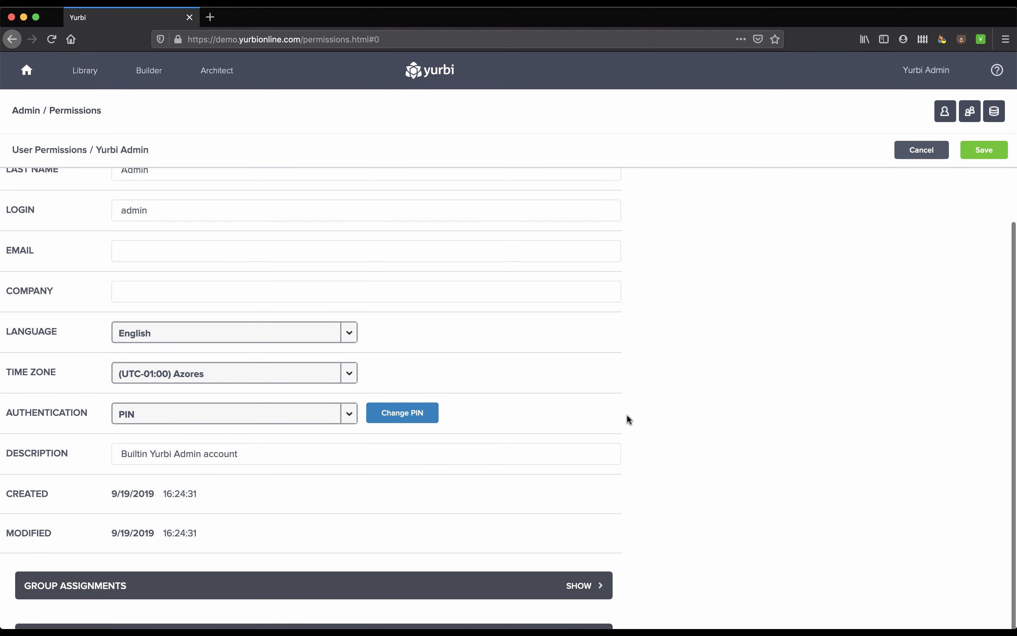
scroll(629, 483, down, 2)
click(584, 601)
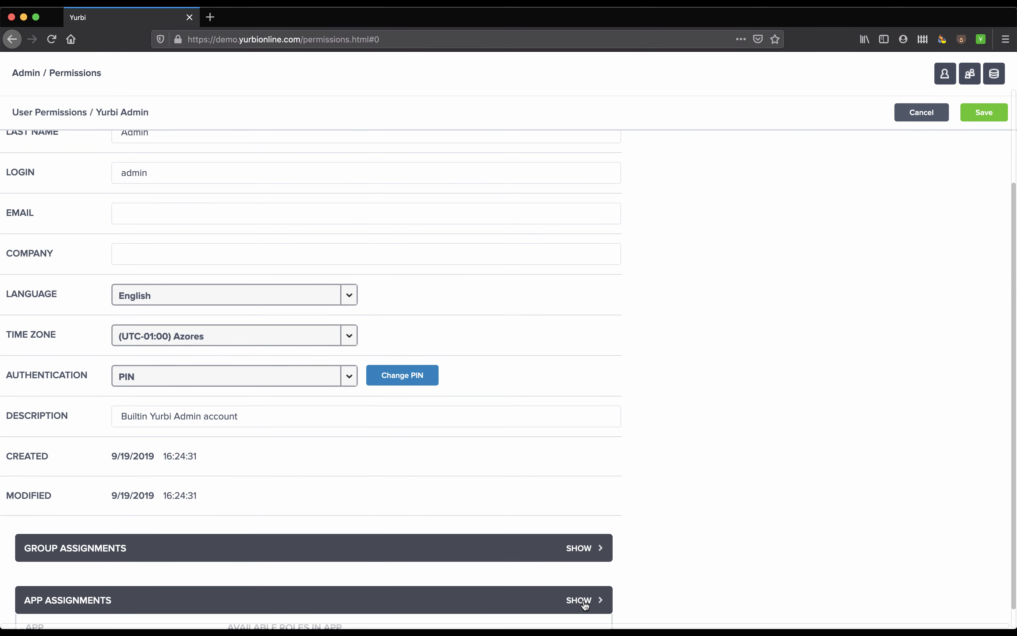
scroll(663, 581, down, 10)
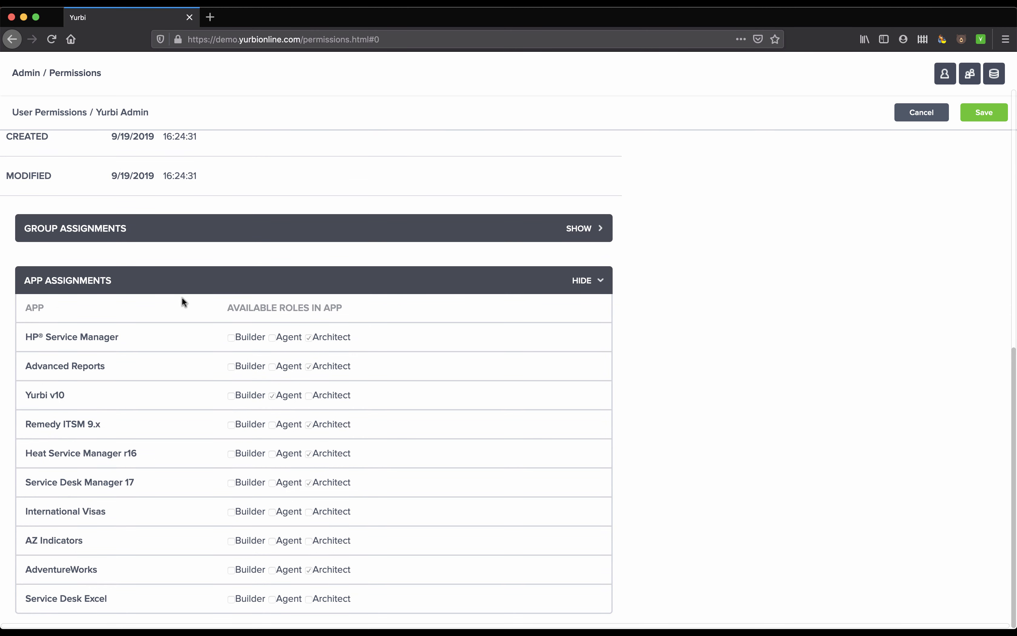
drag(26, 337, 110, 337)
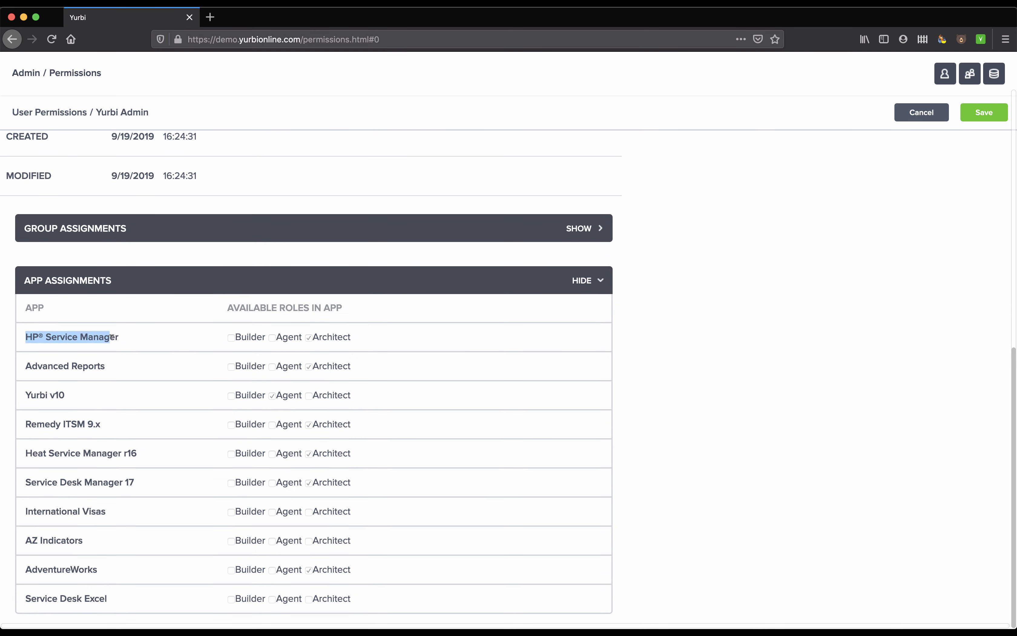
drag(48, 364, 89, 364)
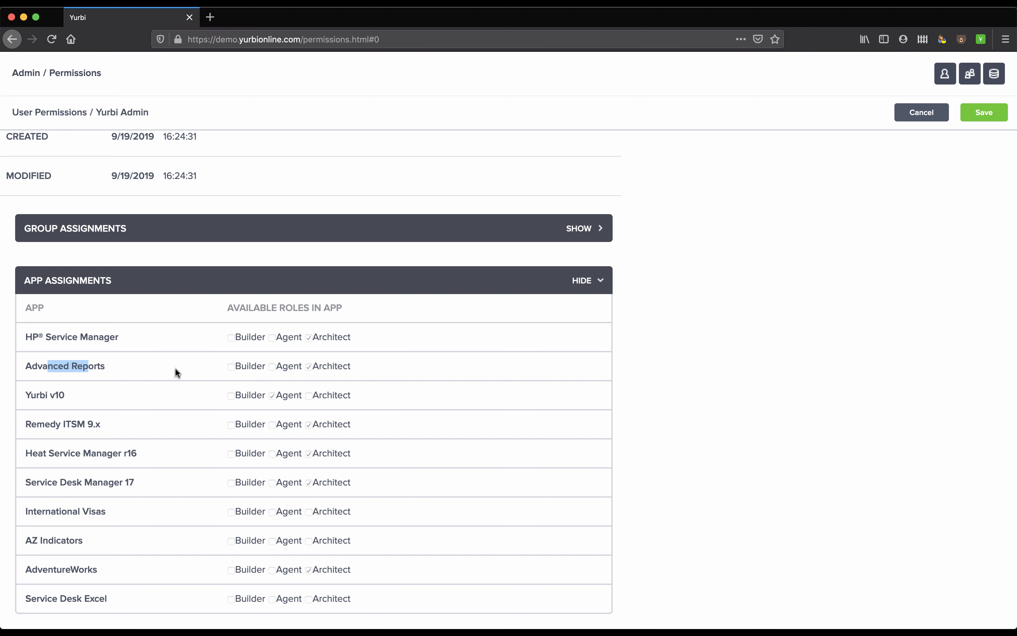
drag(272, 308, 327, 305)
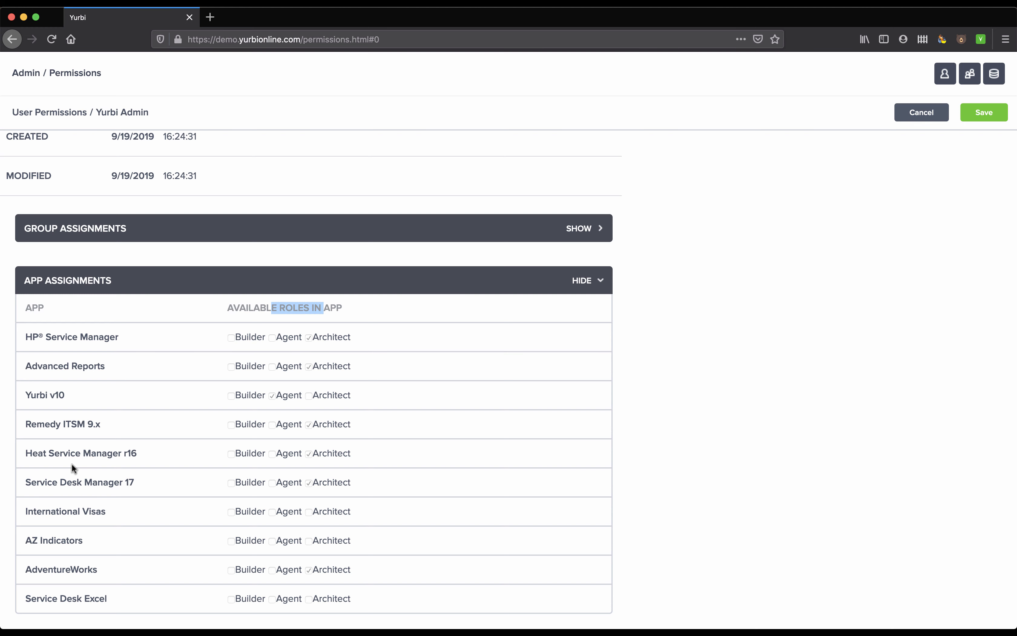
click(233, 396)
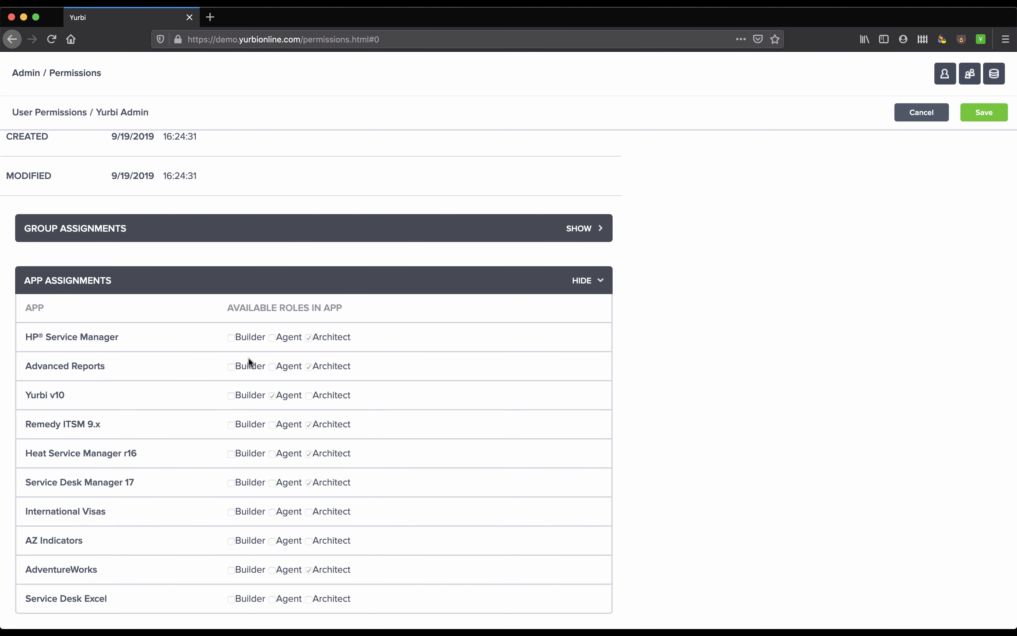
Step: Collapse the app assignments and review the account's available roles under the group assignments
click(596, 280)
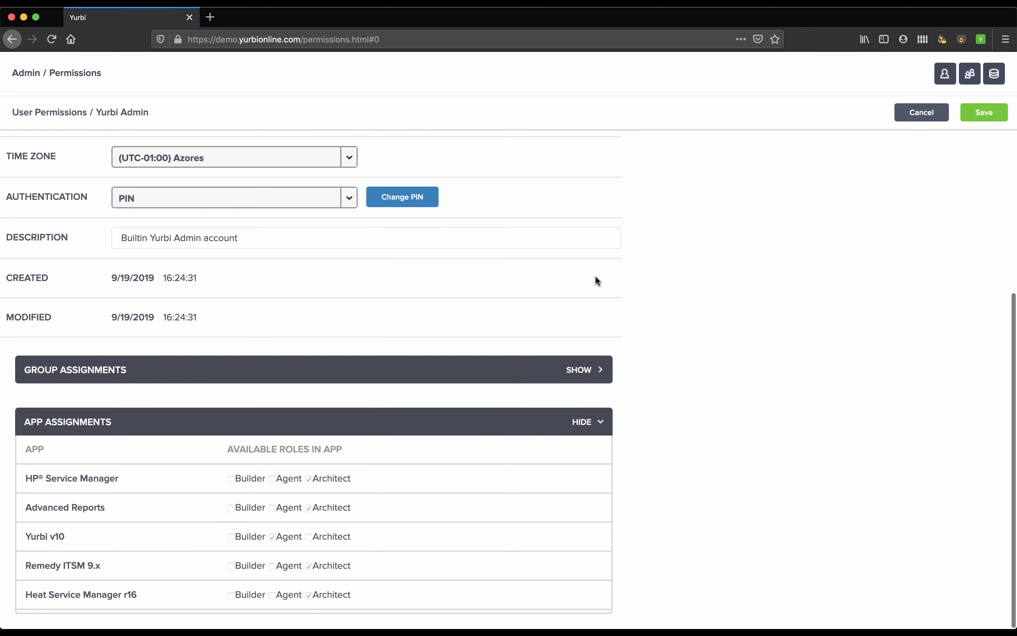
click(586, 546)
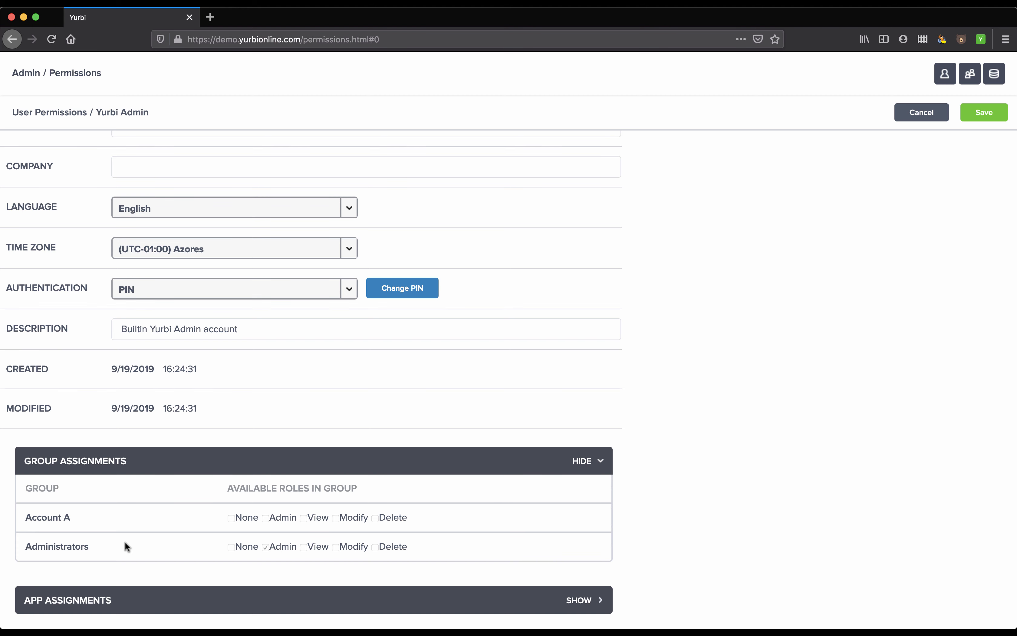
scroll(228, 457, up, 5)
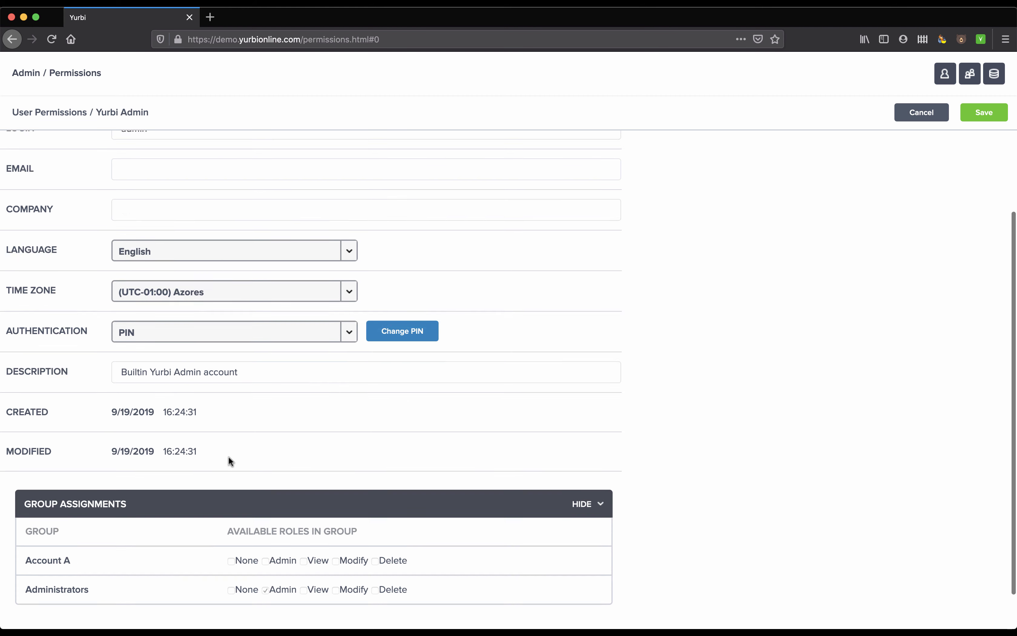
Step: Review the folder permissions of the Service Desk Manager folder in the public library and close its settings unchanged
click(84, 71)
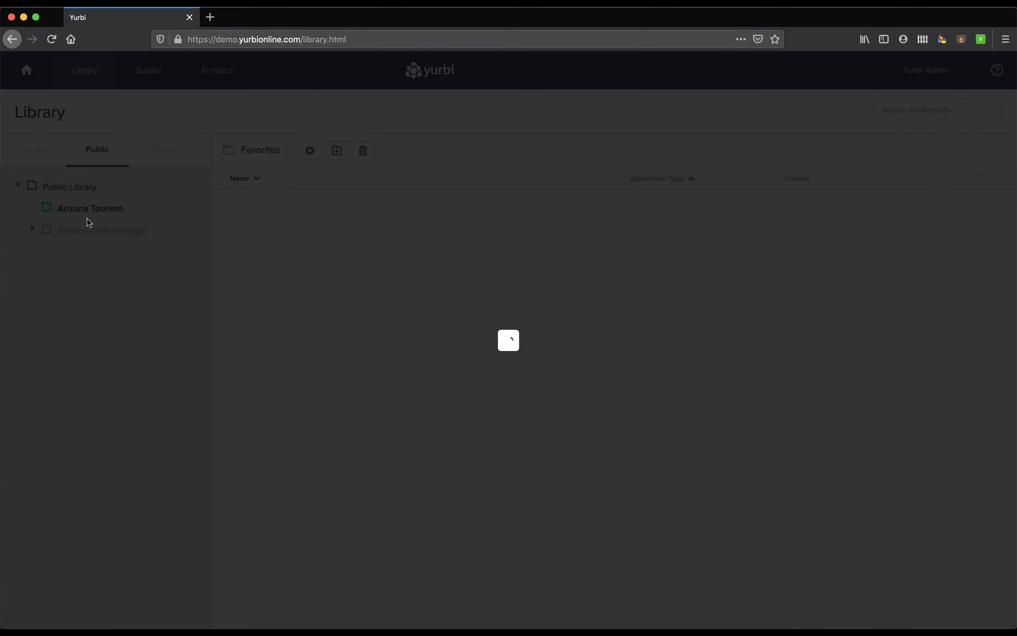
click(110, 210)
click(109, 232)
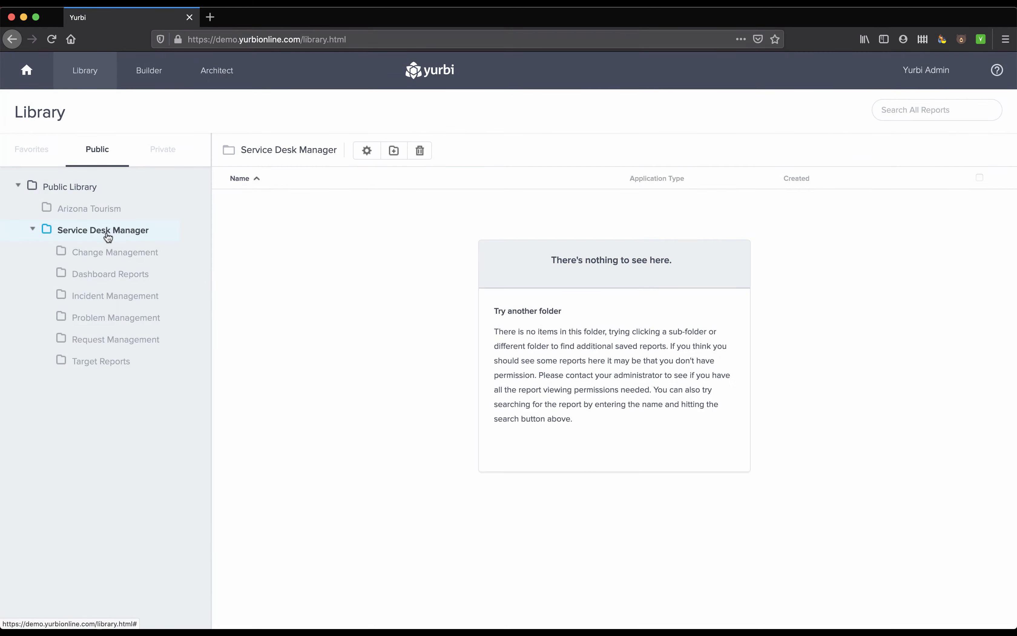
click(367, 151)
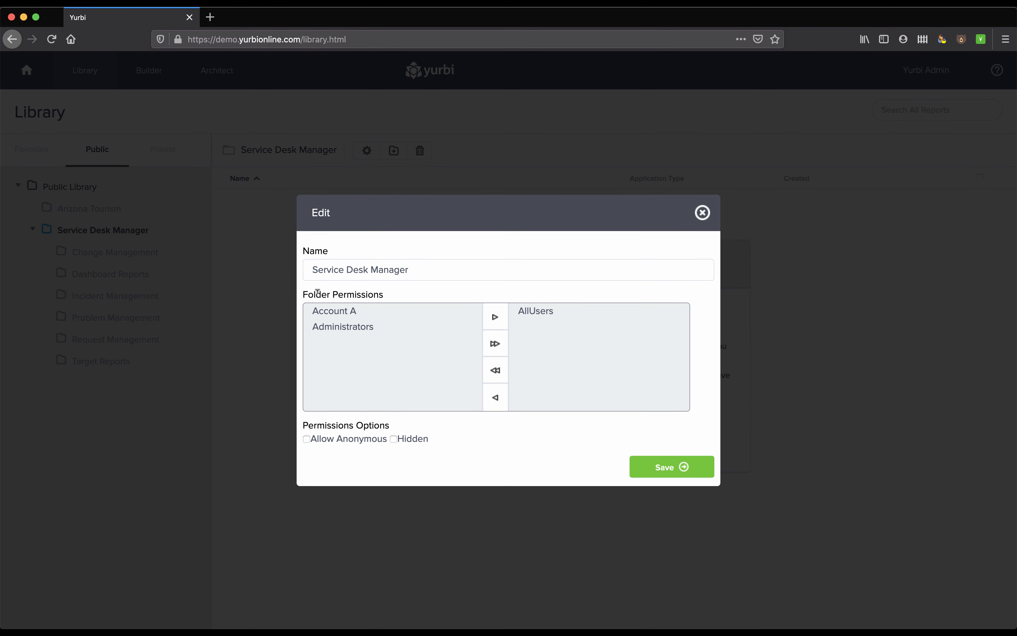
drag(314, 293, 357, 293)
click(702, 212)
Step: Open the Change Management report "Aging by Category - 0 to 30 Days" for editing, review its Report Options permissions, and return to the Library
click(93, 252)
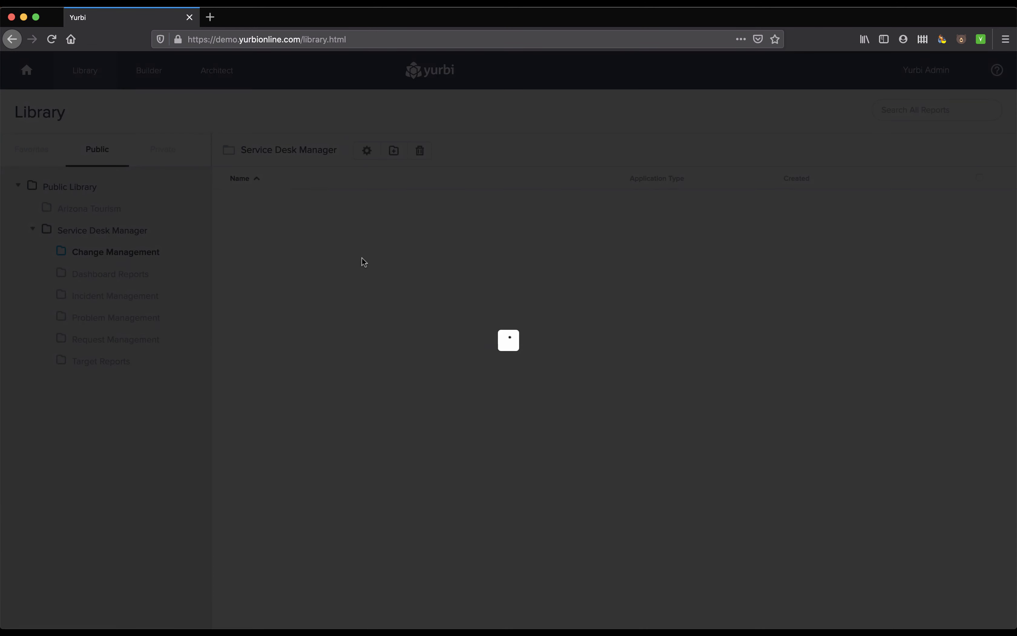
click(972, 206)
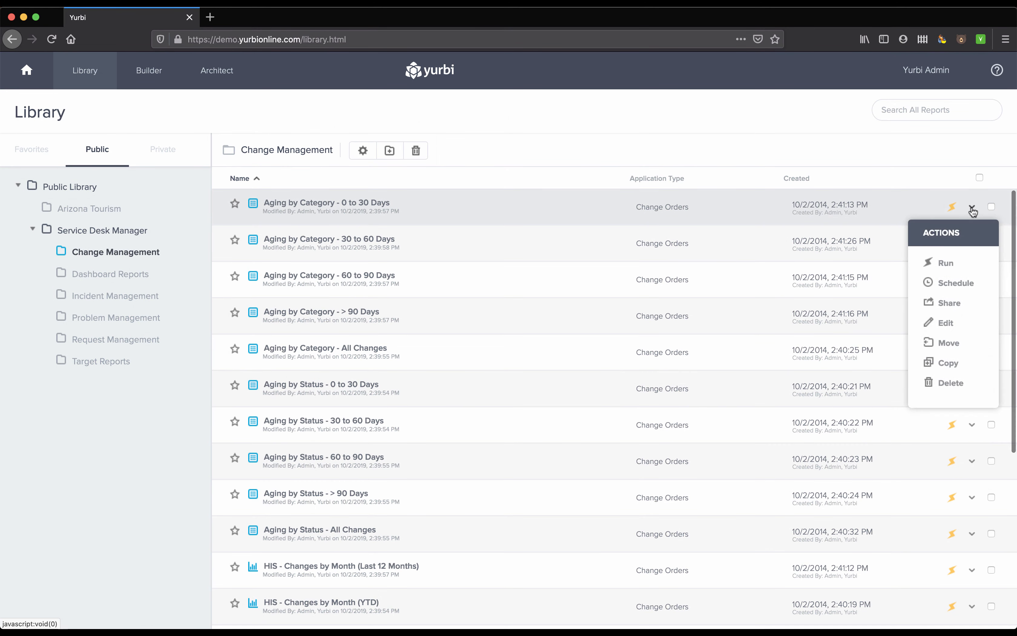
click(952, 323)
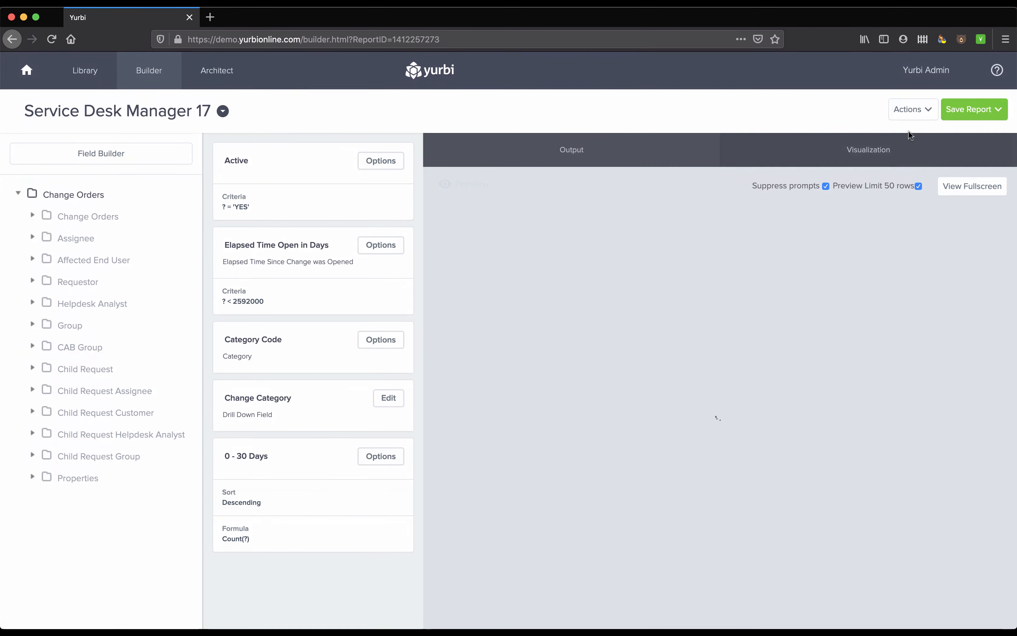
click(920, 116)
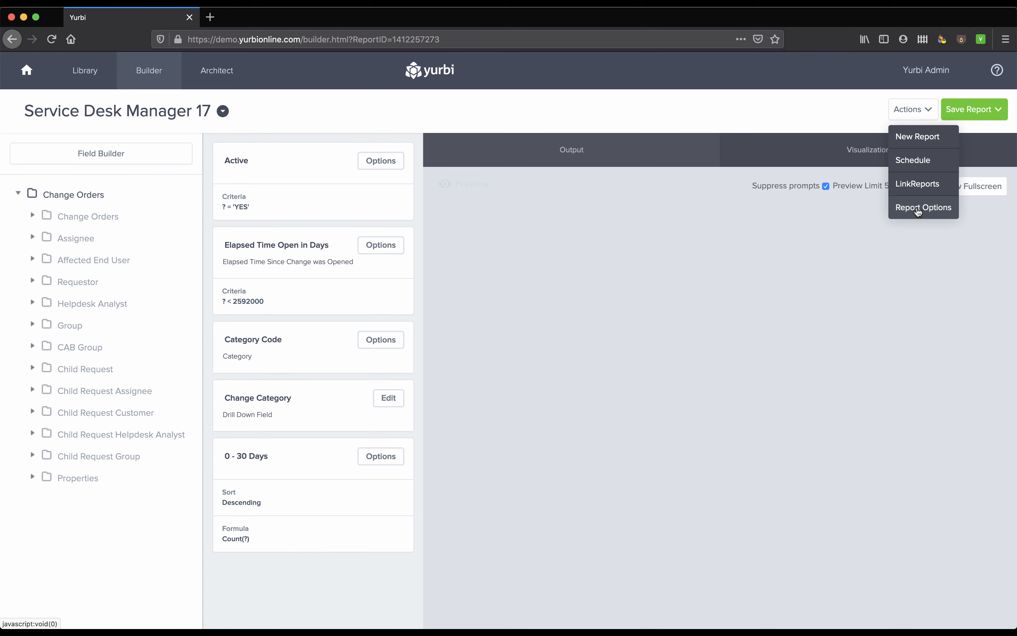
click(918, 208)
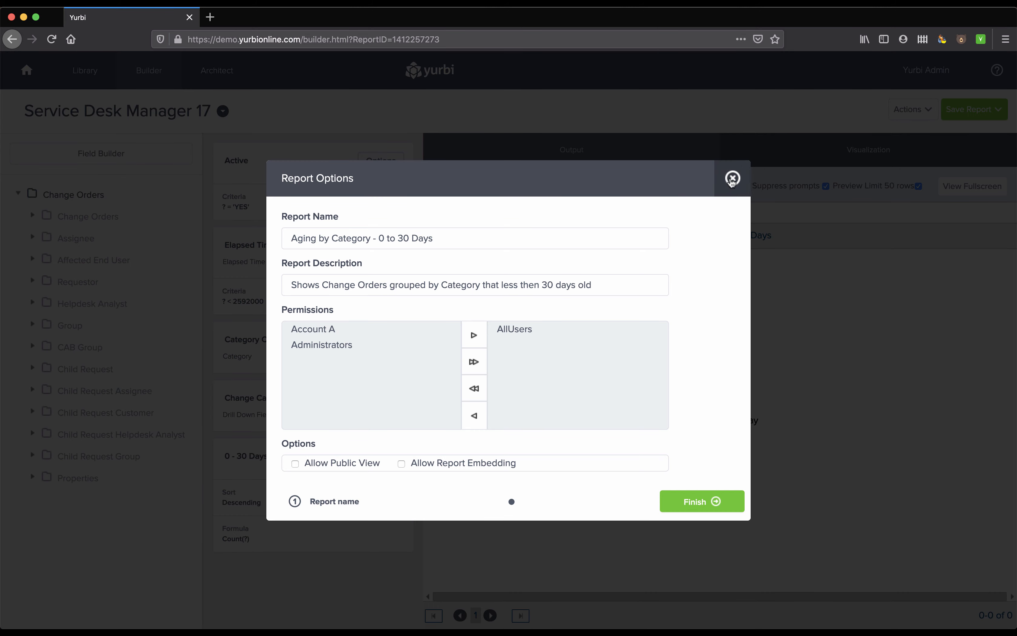
click(732, 178)
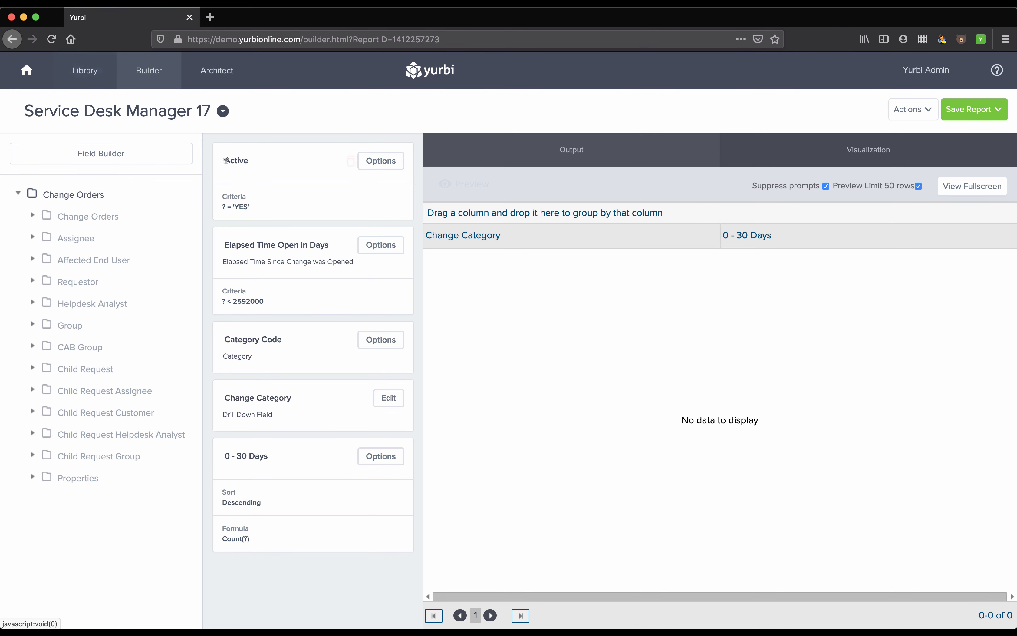
mouse_move(227, 162)
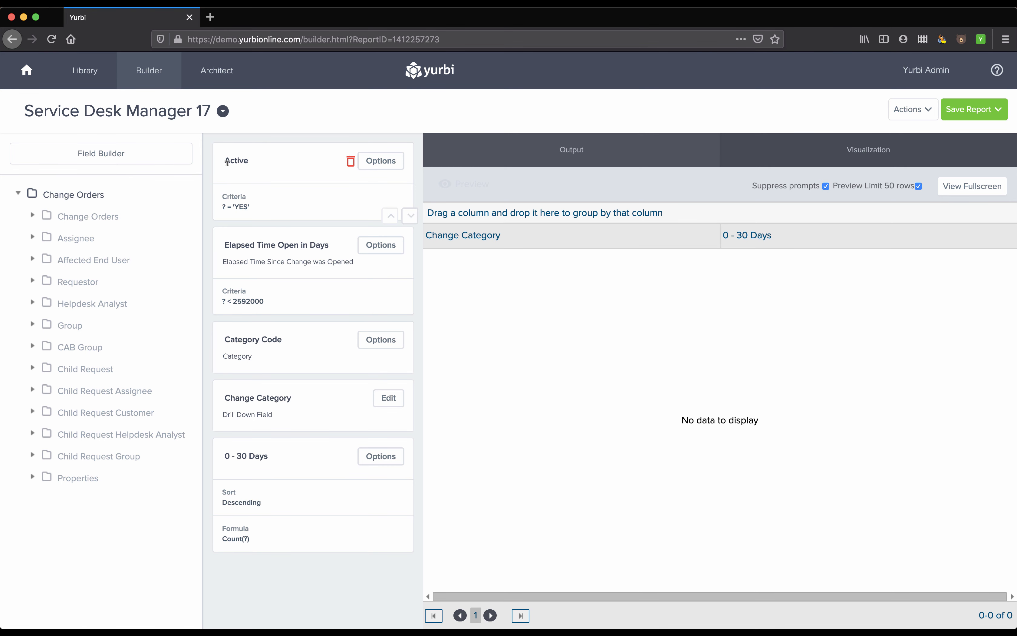
click(82, 70)
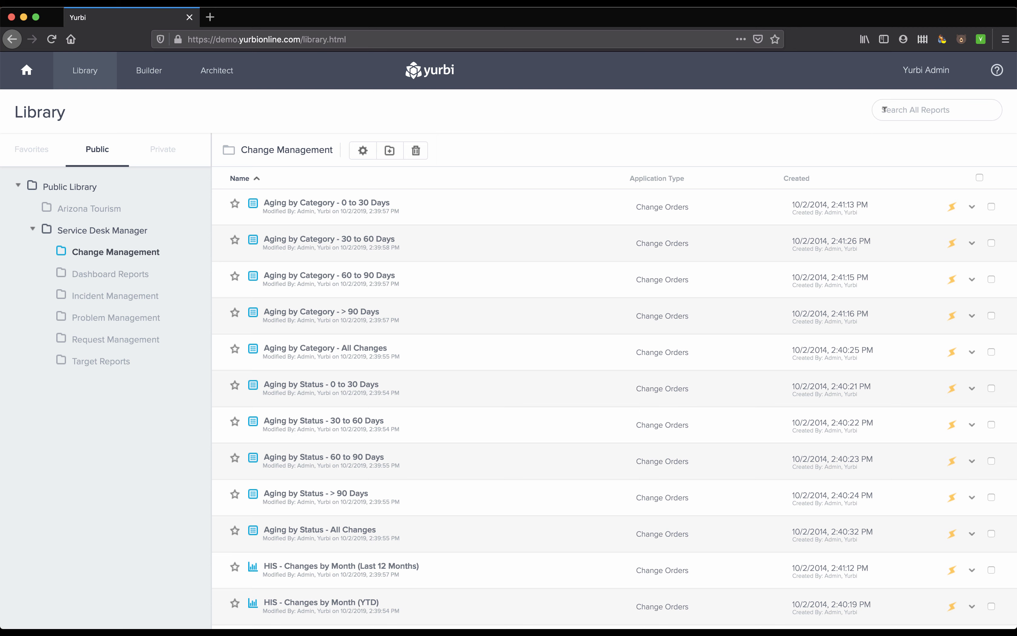
Step: Open New AppShield Policy in the admin Data Security settings and review its policy constraints
click(926, 72)
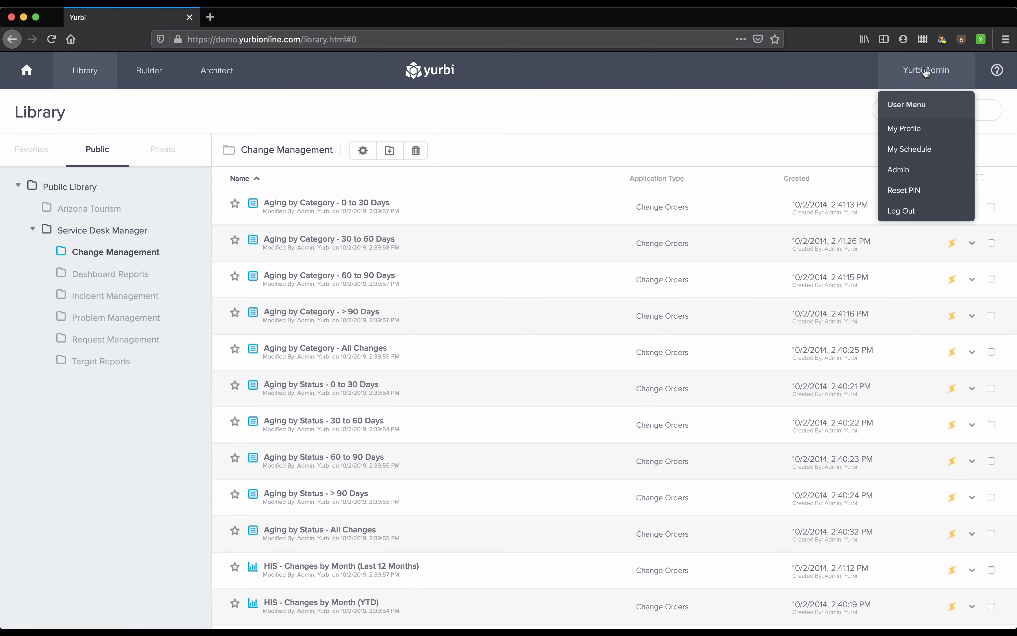
click(894, 169)
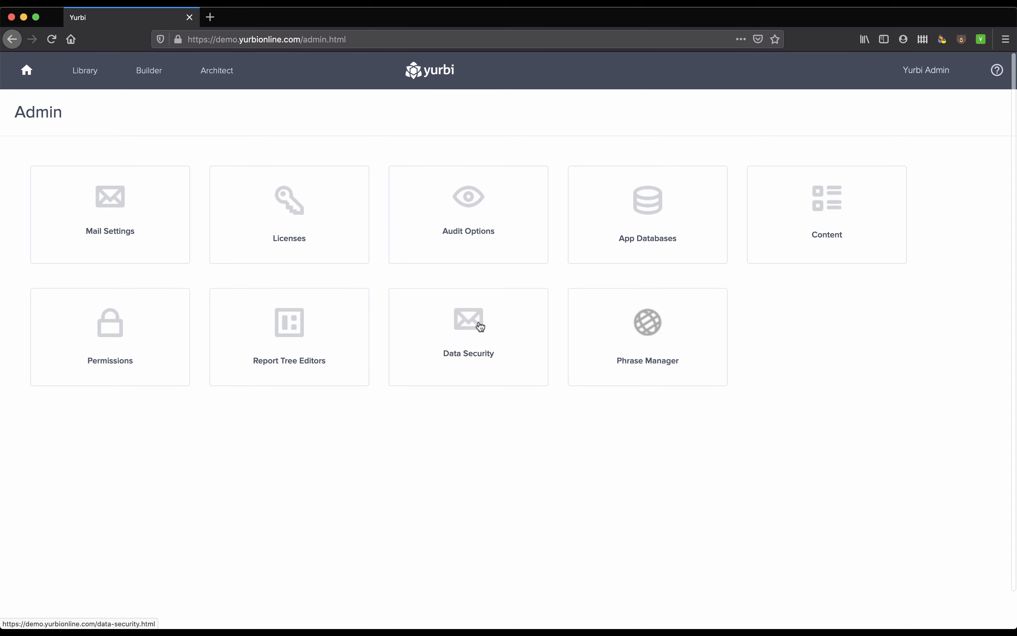
click(474, 324)
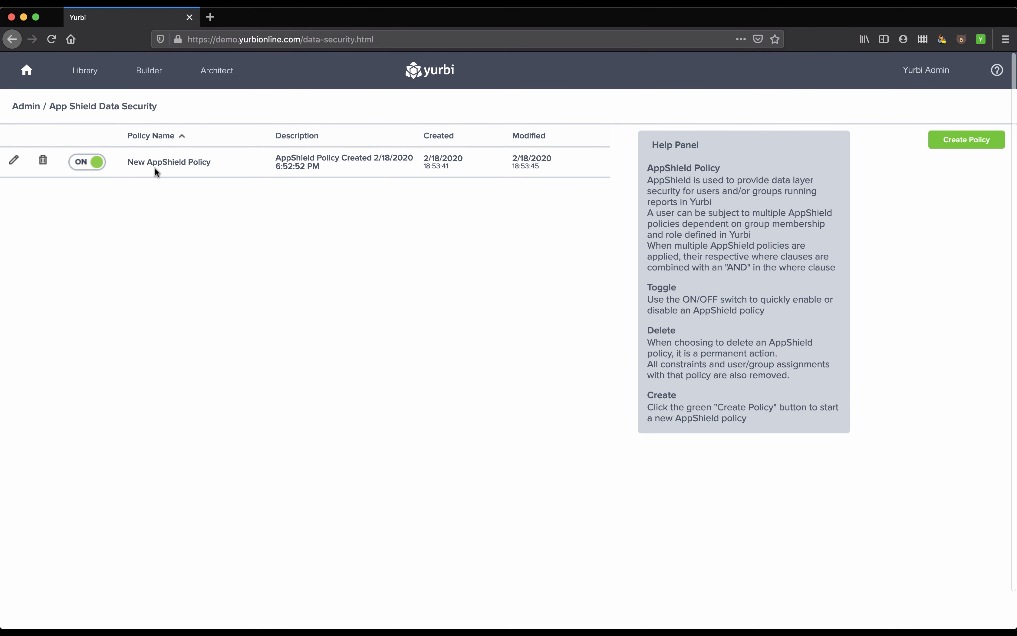
click(14, 159)
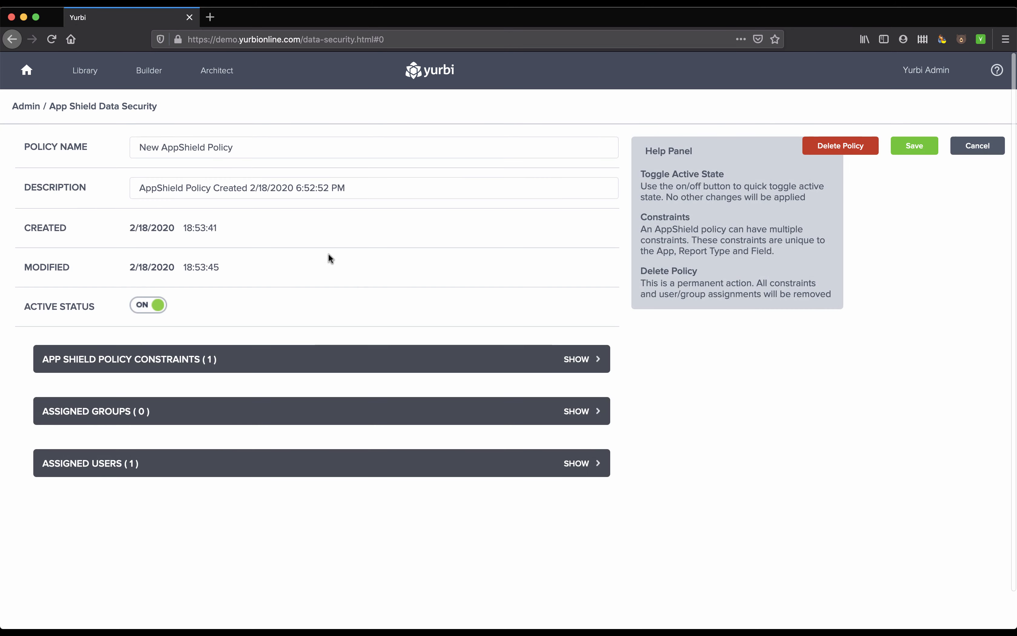
click(579, 359)
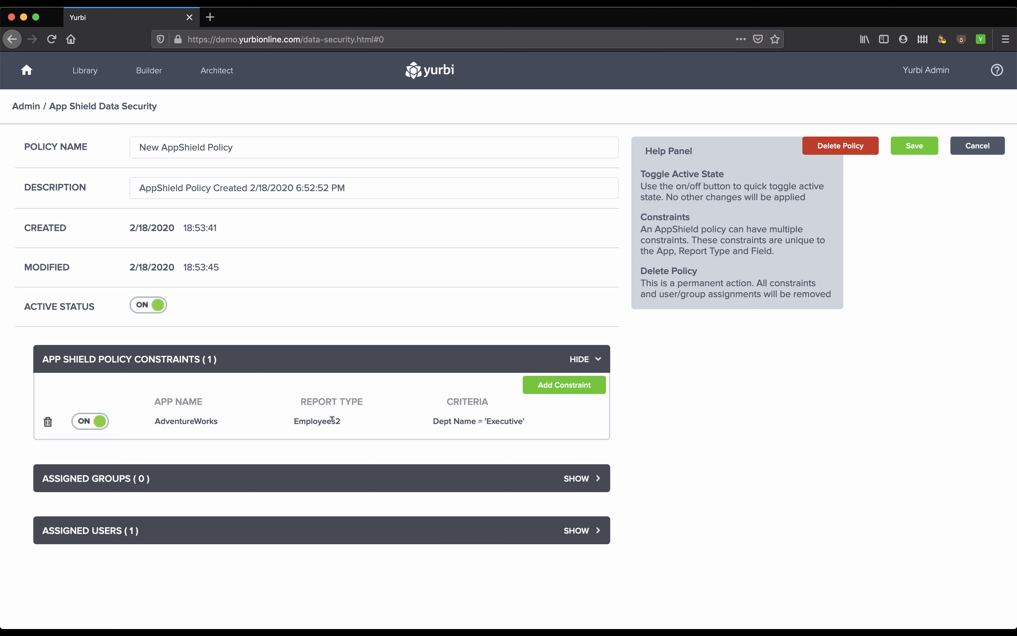
Step: Review the group assignment lists of the AppShield policy and collapse them again
click(580, 479)
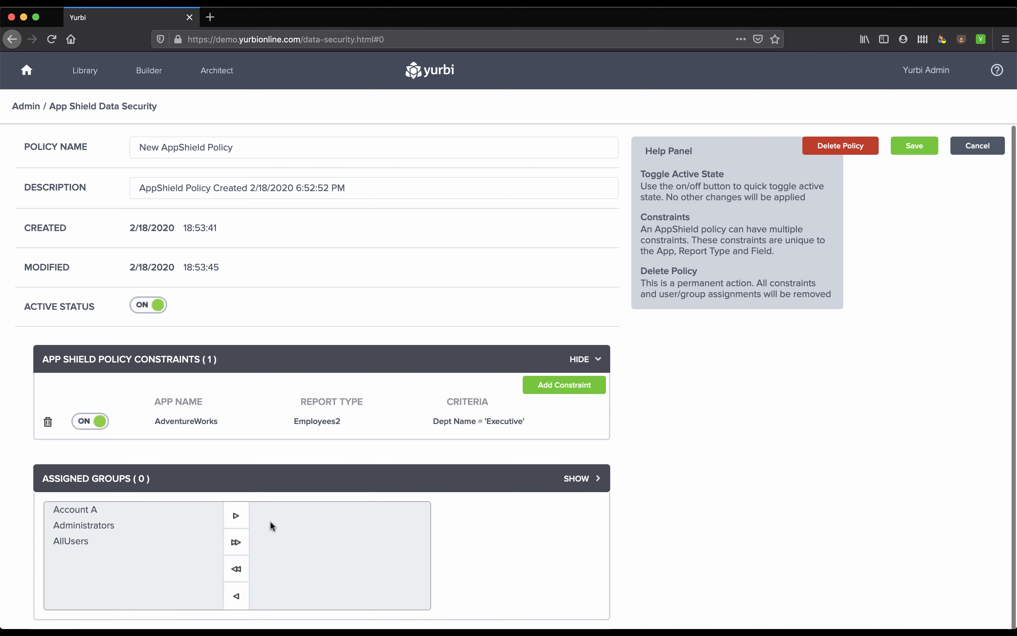
scroll(805, 511, down, 1)
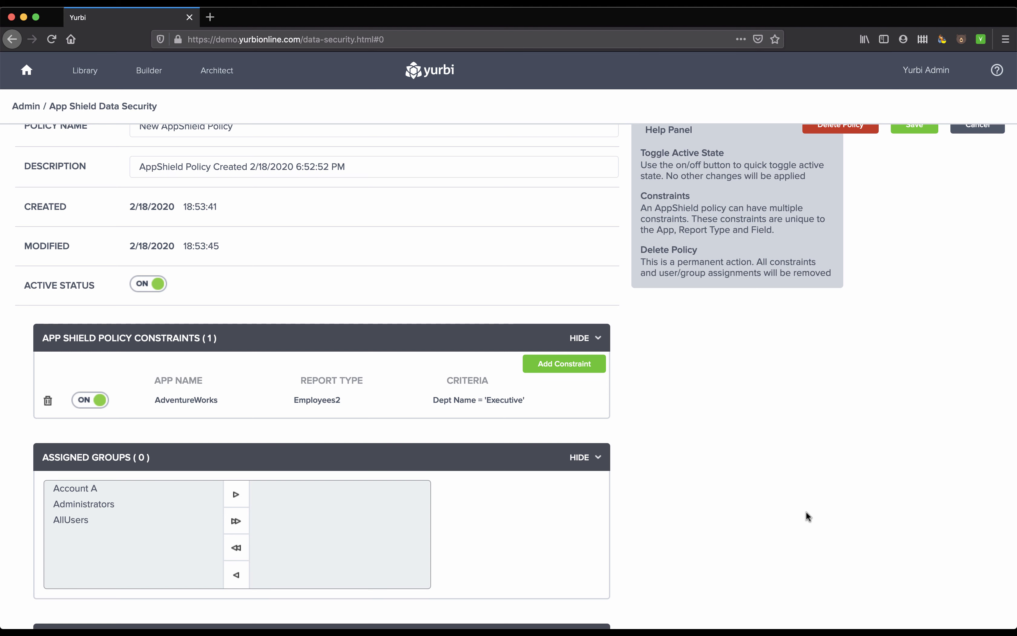
click(578, 458)
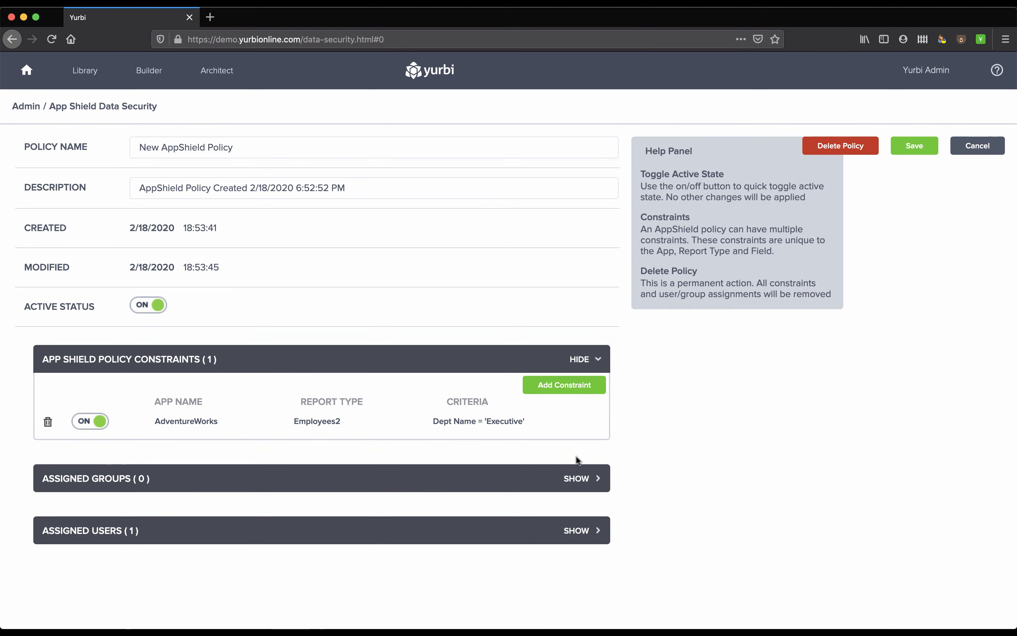
Step: Review the user assignment lists of the AppShield policy and return to the Admin page without saving
click(581, 534)
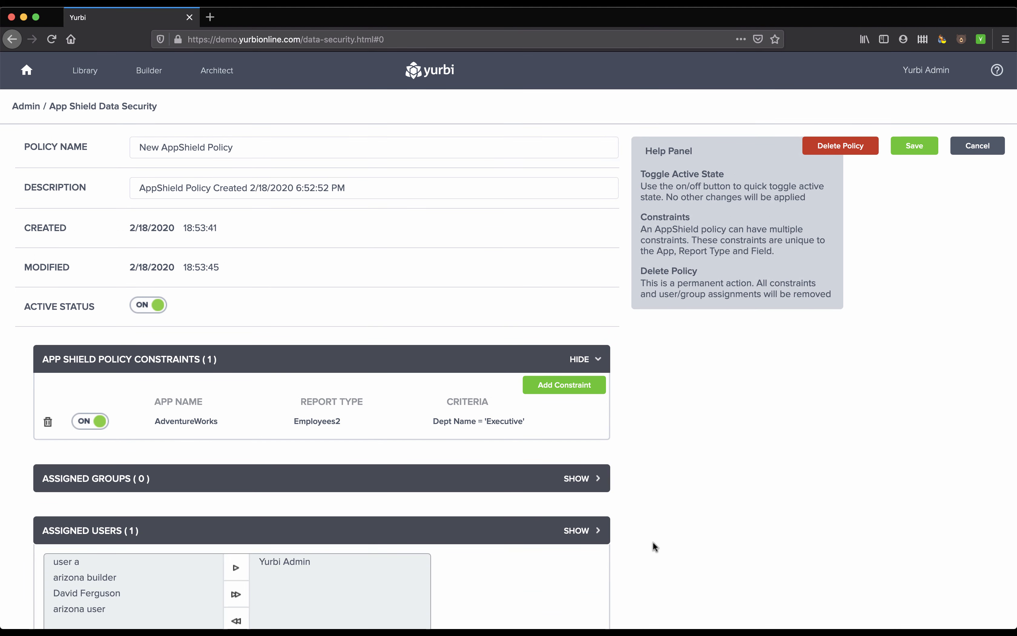
scroll(652, 541, down, 1)
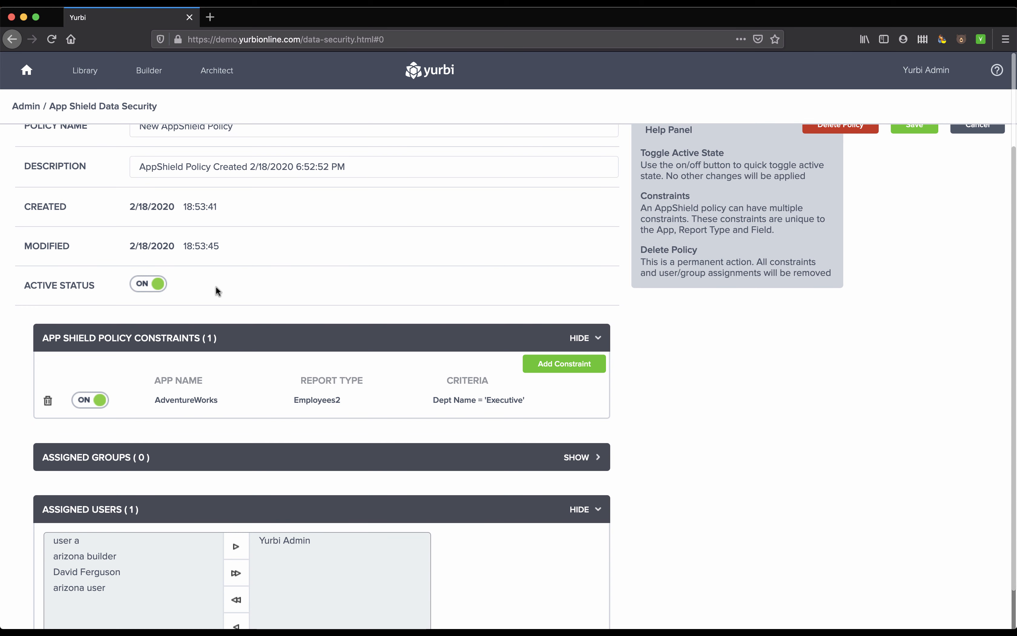
click(137, 543)
click(96, 574)
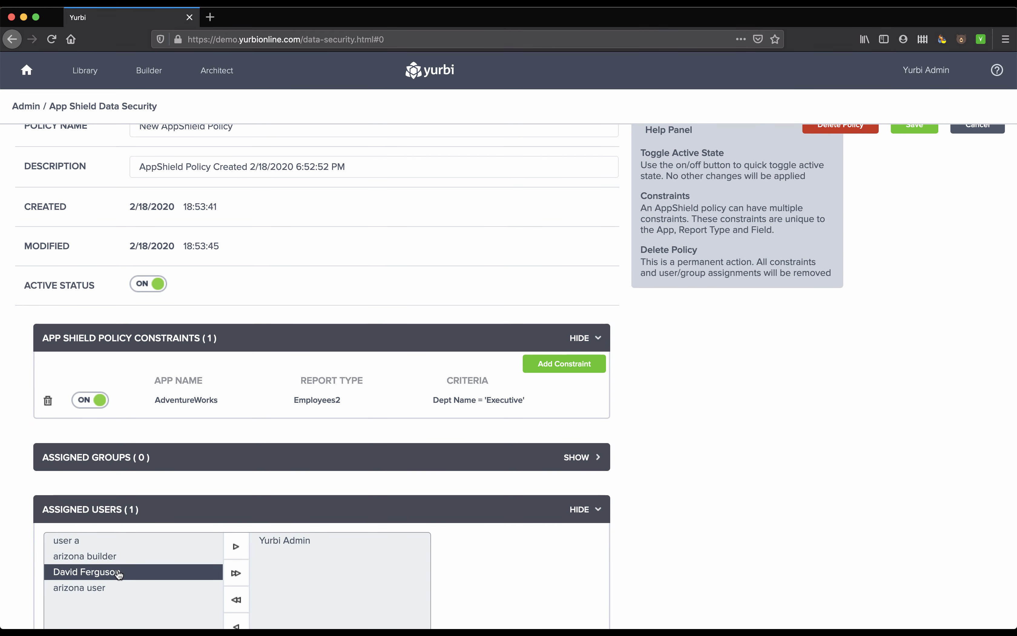
scroll(120, 574, up, 1)
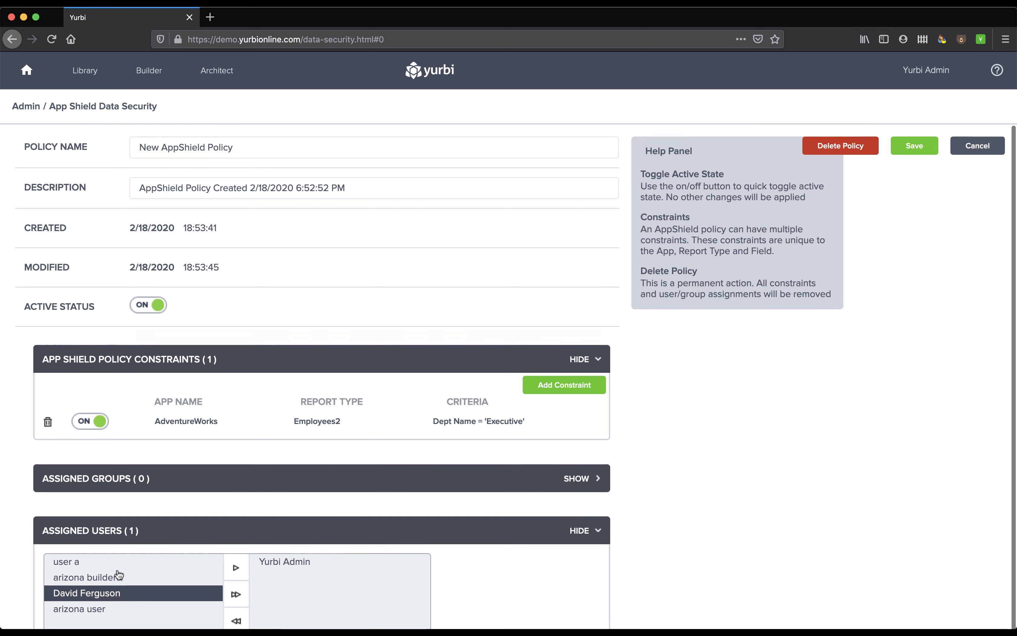
click(27, 108)
click(646, 286)
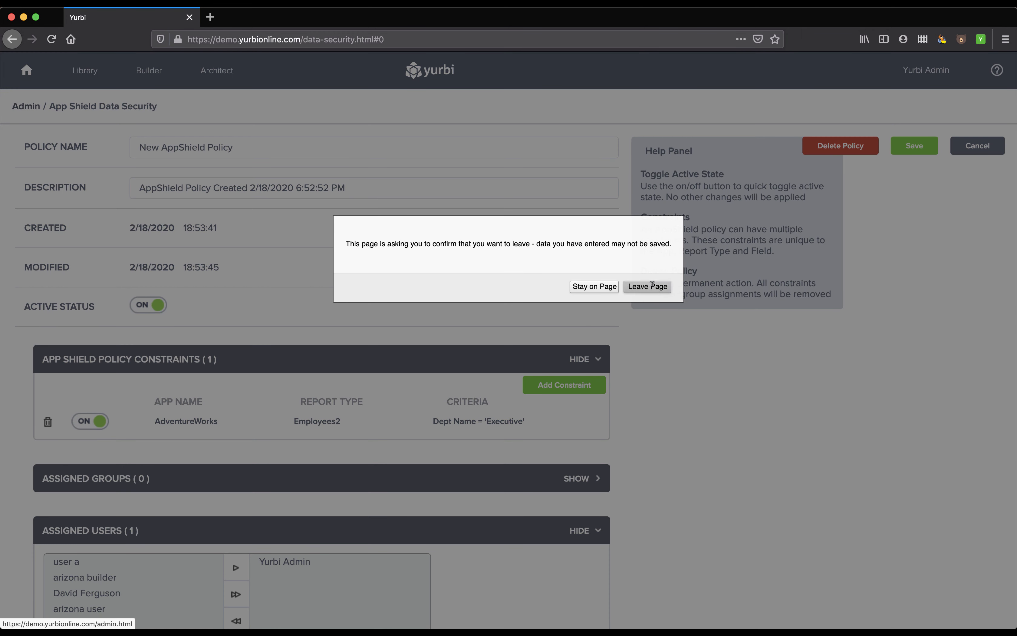